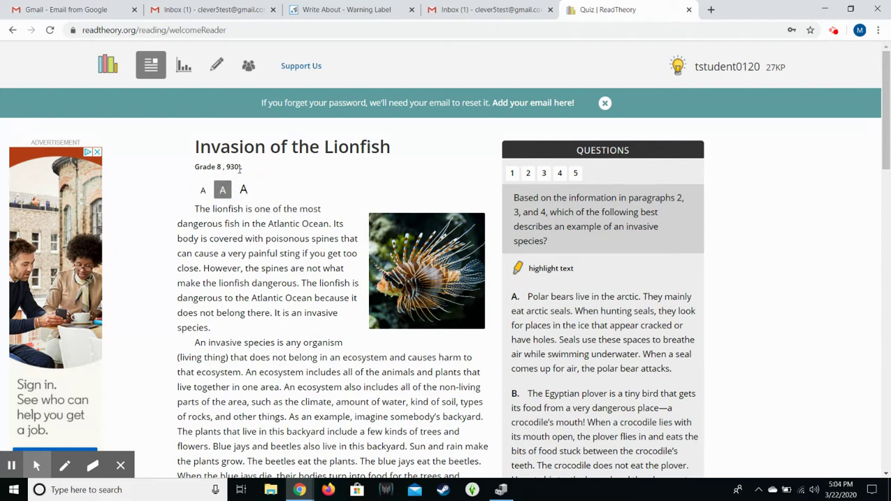
Look through the Invasion of the Lionfish passage and highlight the text relevant to the first question about invasive species.
scroll(316, 177, "down", 7)
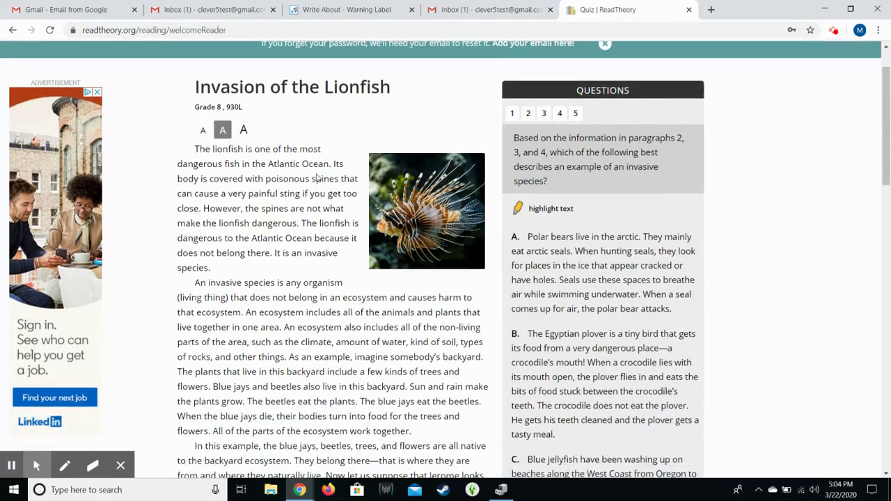
scroll(316, 178, "down", 8)
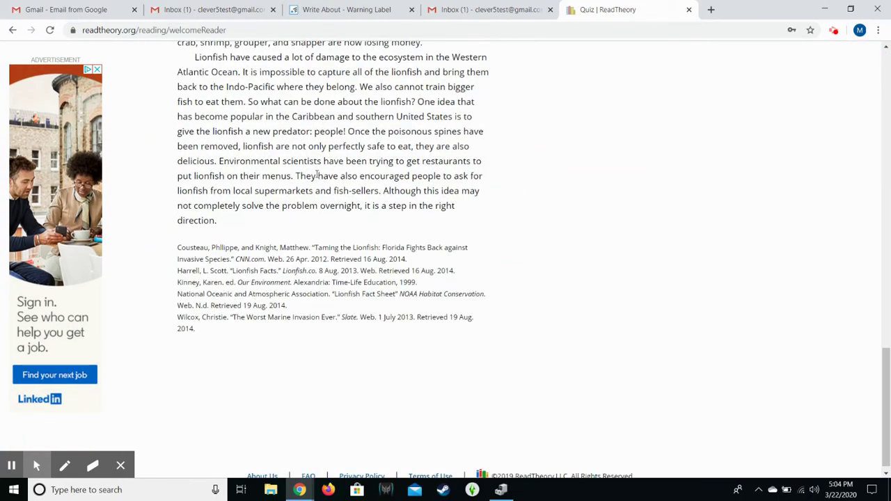
scroll(318, 174, "up", 15)
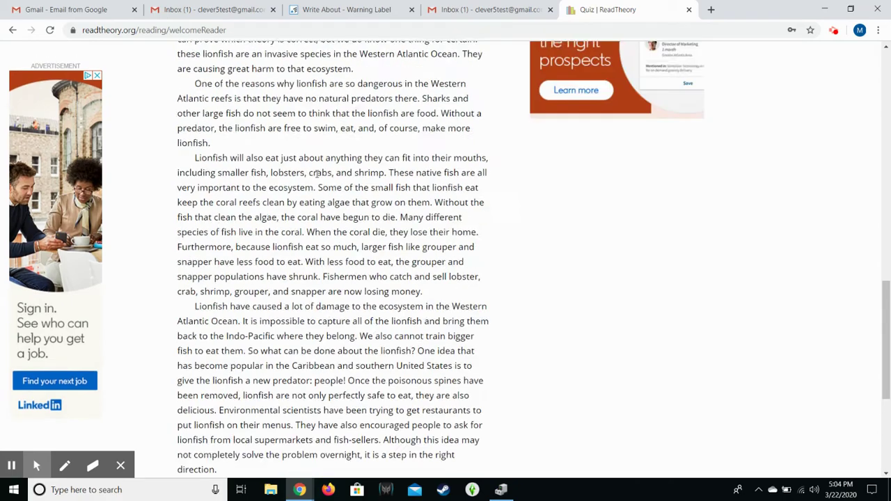
scroll(317, 174, "up", 3)
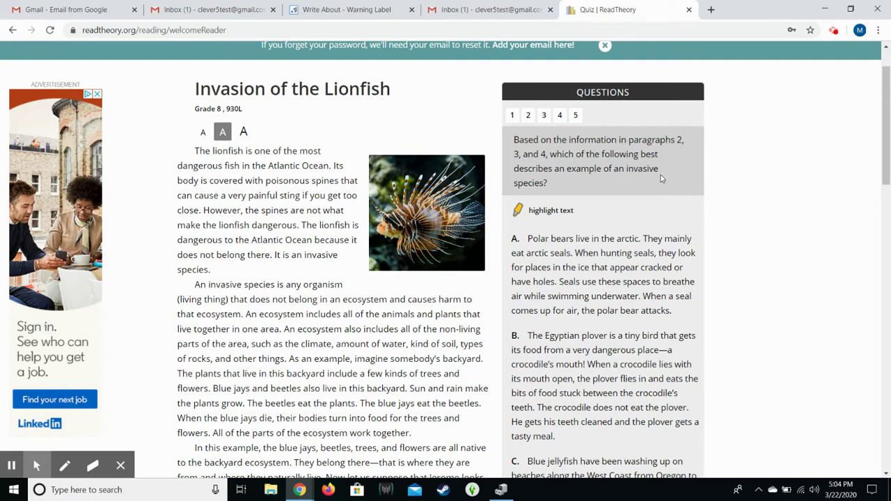
left_click(547, 214)
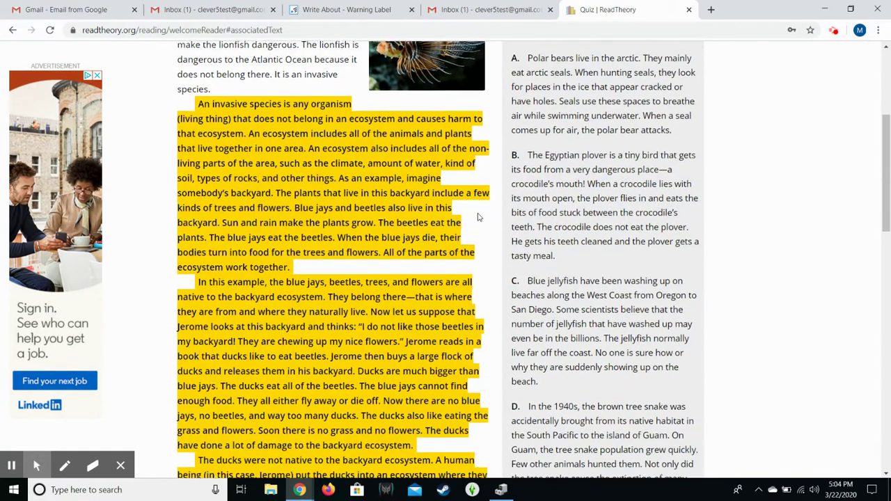
scroll(550, 188, "up", 3)
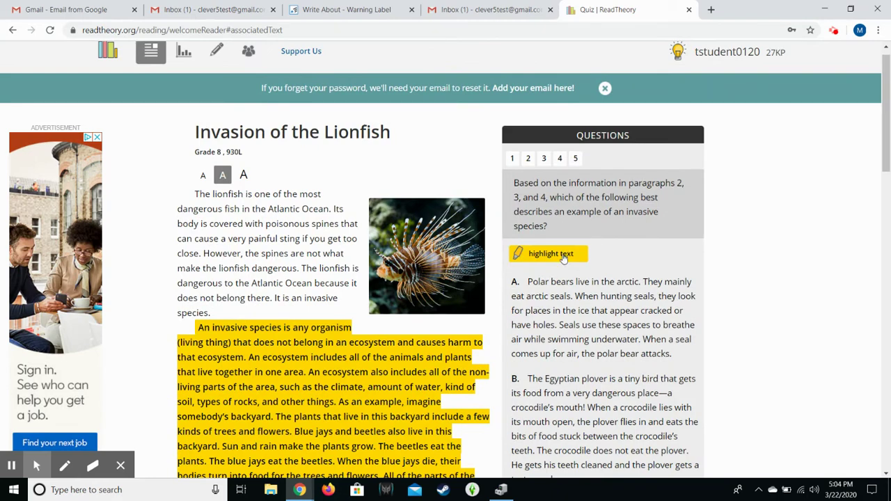
scroll(462, 275, "down", 4)
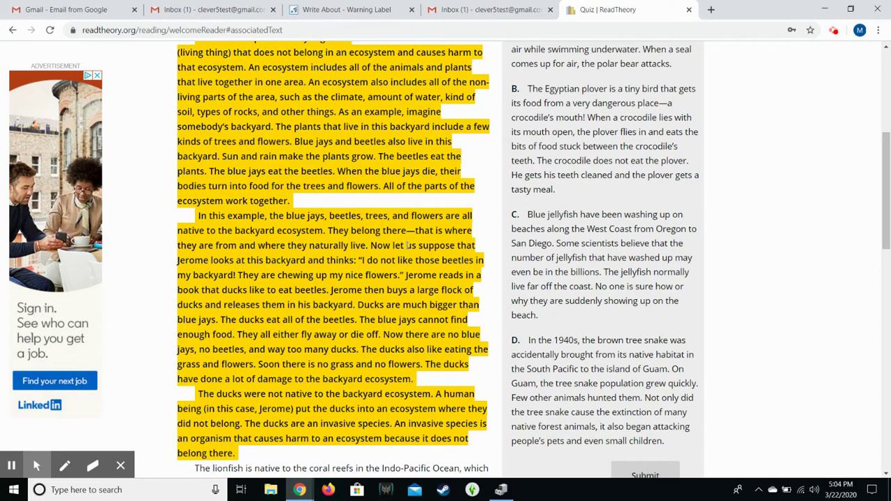
scroll(378, 251, "down", 2)
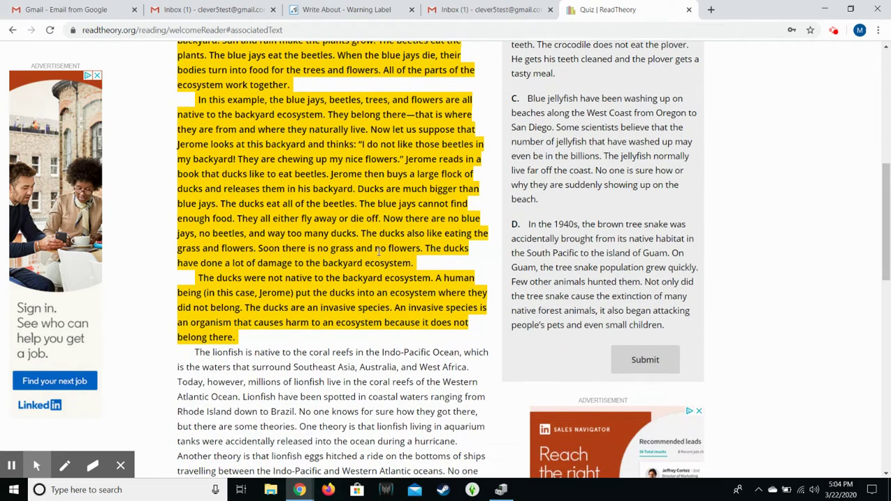
scroll(379, 251, "up", 3)
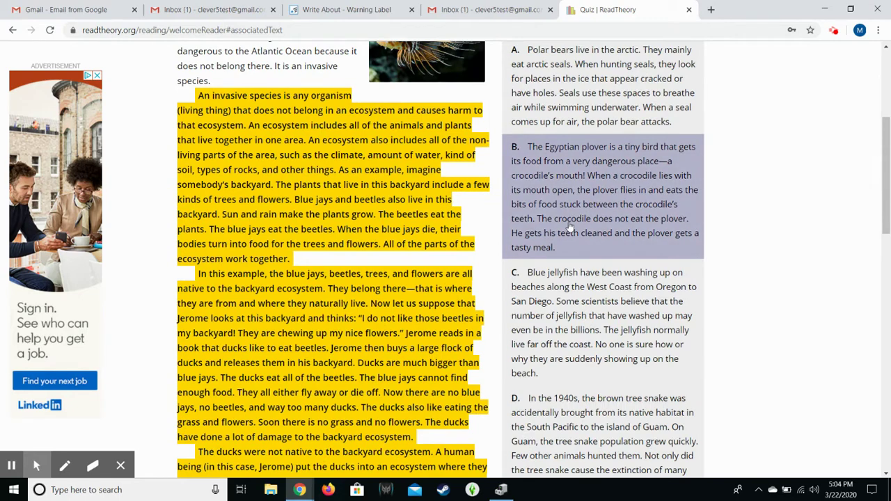
Answer the invasive species question with option B, the Egyptian plover, and submit it.
left_click(601, 210)
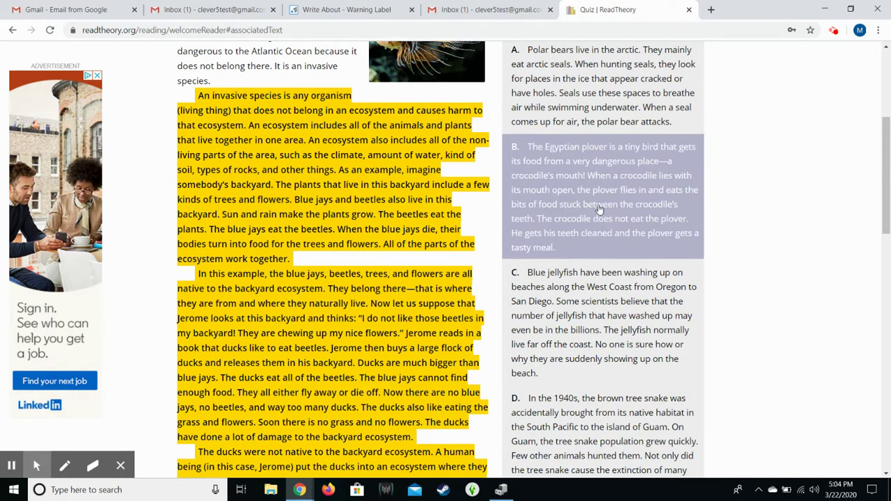
scroll(603, 213, "down", 3)
left_click(651, 357)
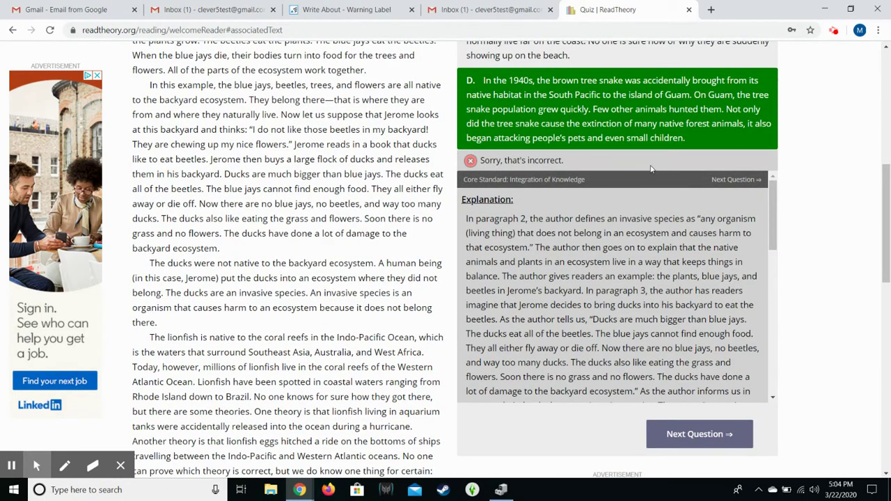
Review the marked answers and the full explanation for the first question, and continue to the second question.
scroll(644, 168, "up", 3)
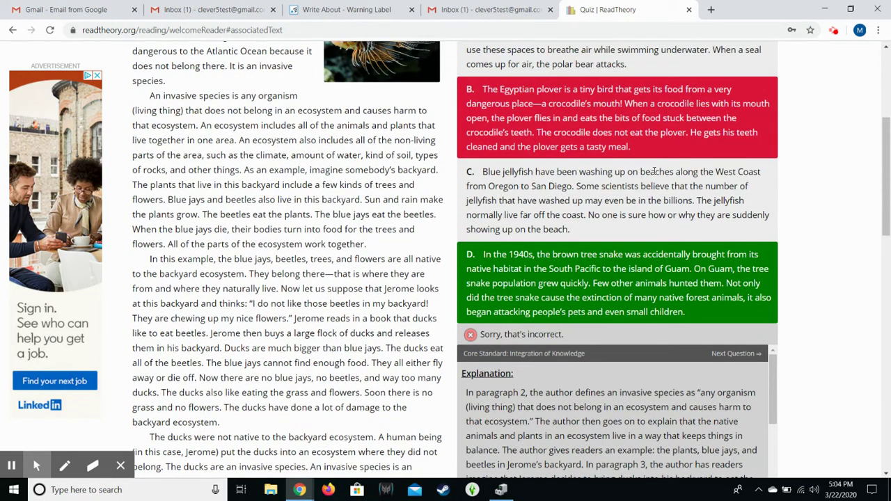
scroll(654, 170, "up", 1)
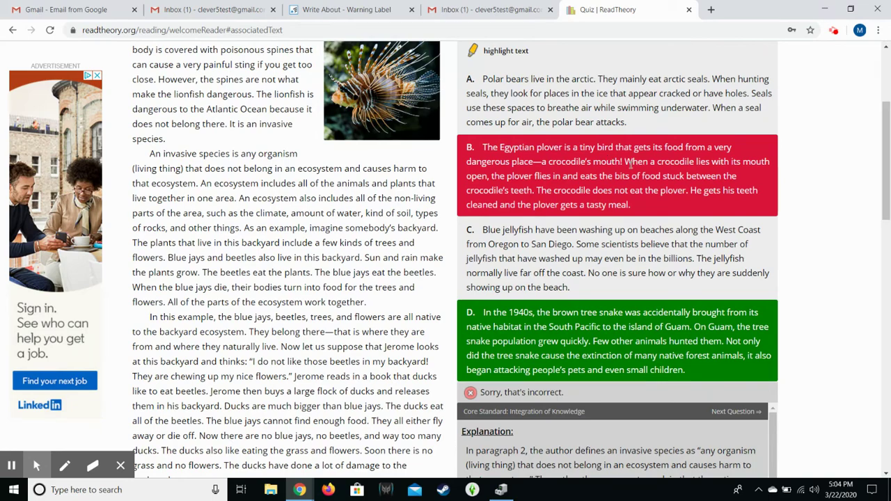
scroll(631, 162, "down", 4)
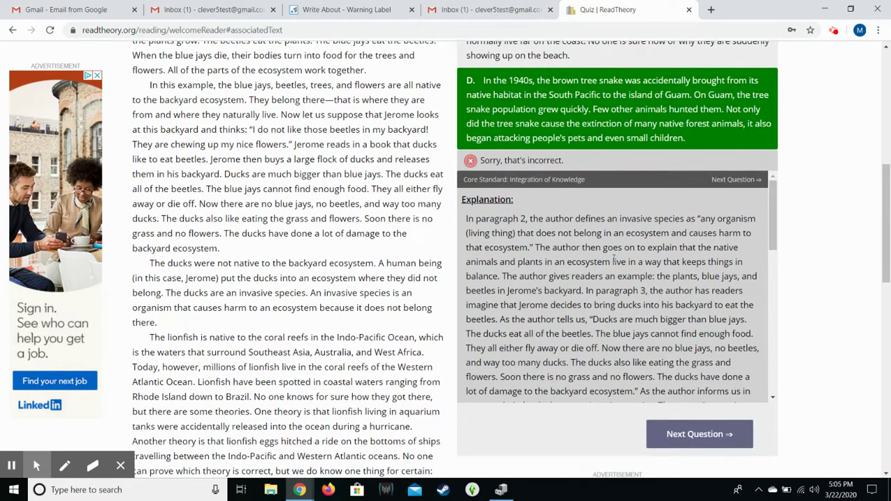
scroll(609, 247, "down", 5)
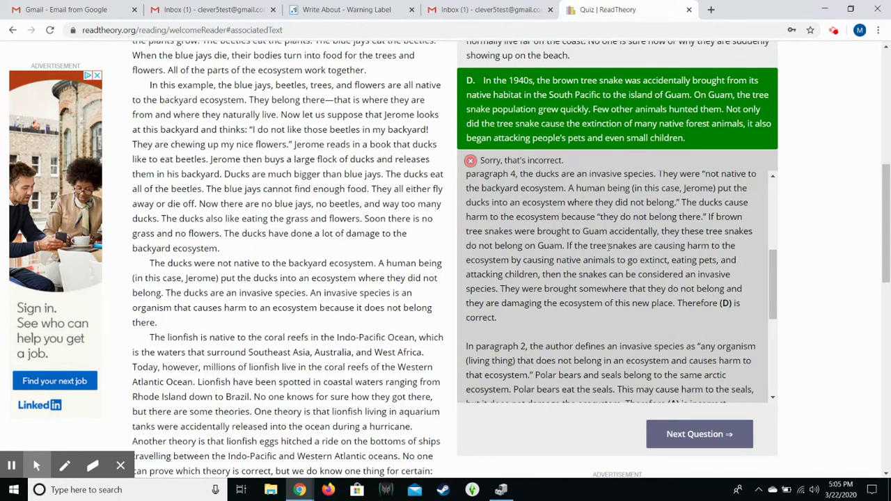
scroll(609, 247, "down", 6)
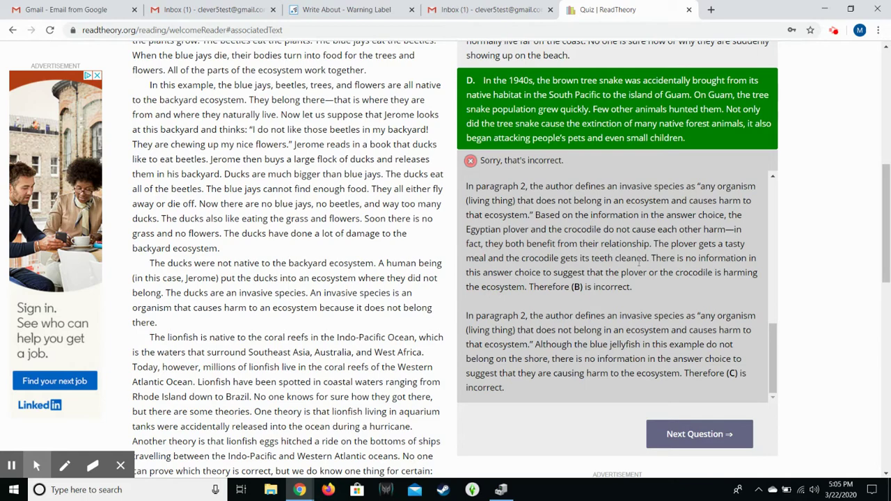
left_click(711, 435)
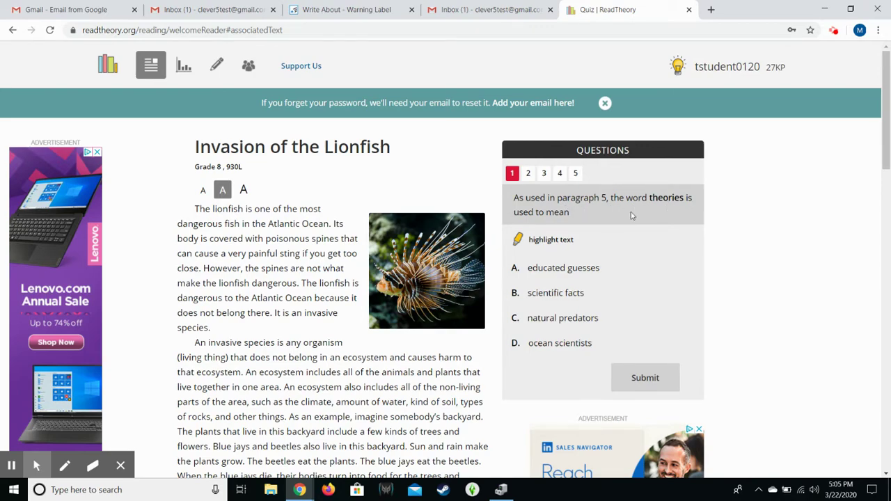
Highlight the word "theories" in paragraph 5 for the vocabulary question and return to the answer choices.
left_click(551, 239)
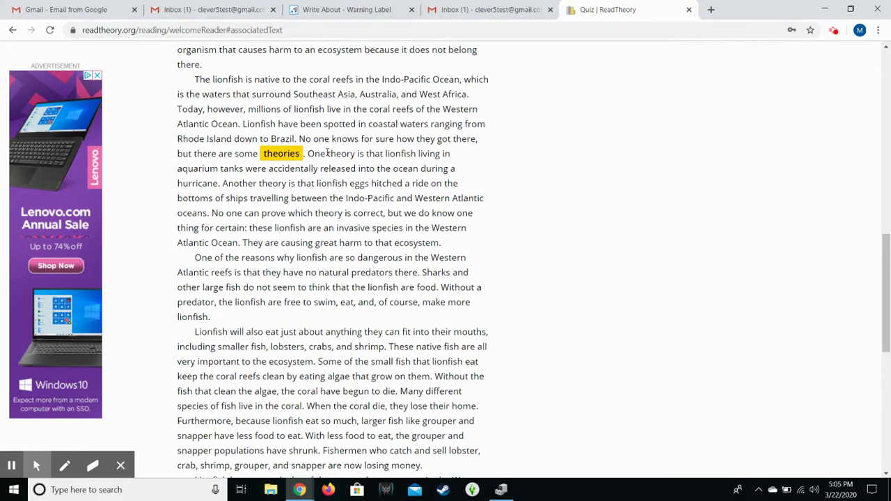
scroll(546, 176, "up", 4)
scroll(546, 177, "up", 5)
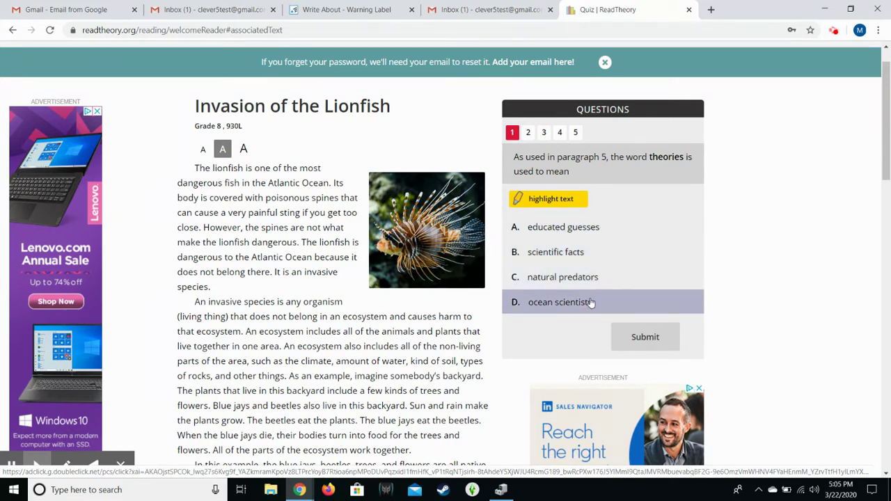
Submit "educated guesses" as the meaning of "theories" and continue to the third question.
left_click(590, 232)
left_click(590, 230)
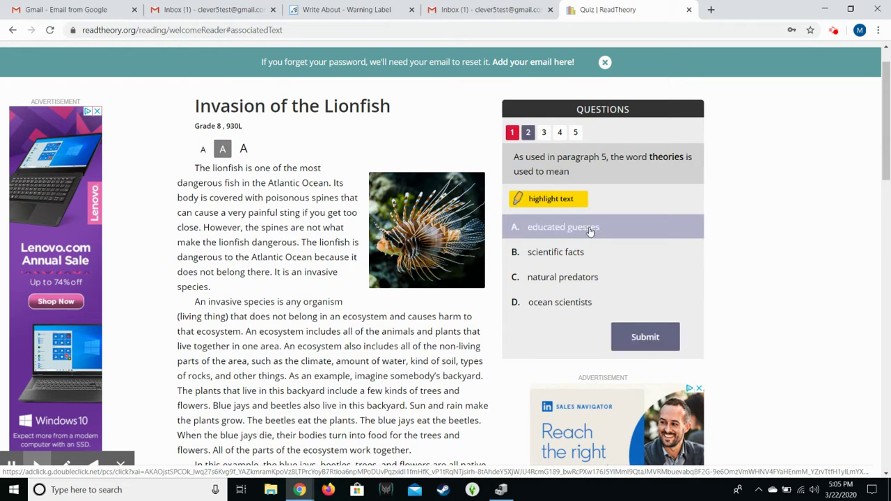
left_click(655, 338)
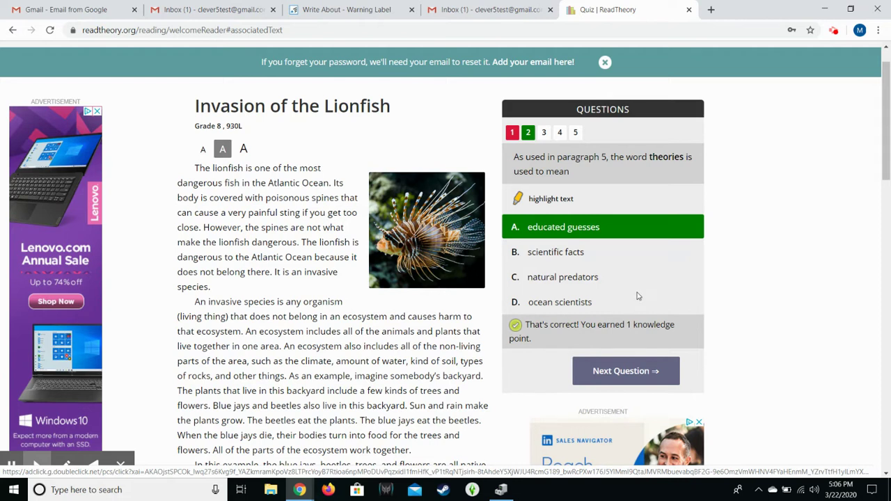
left_click(627, 372)
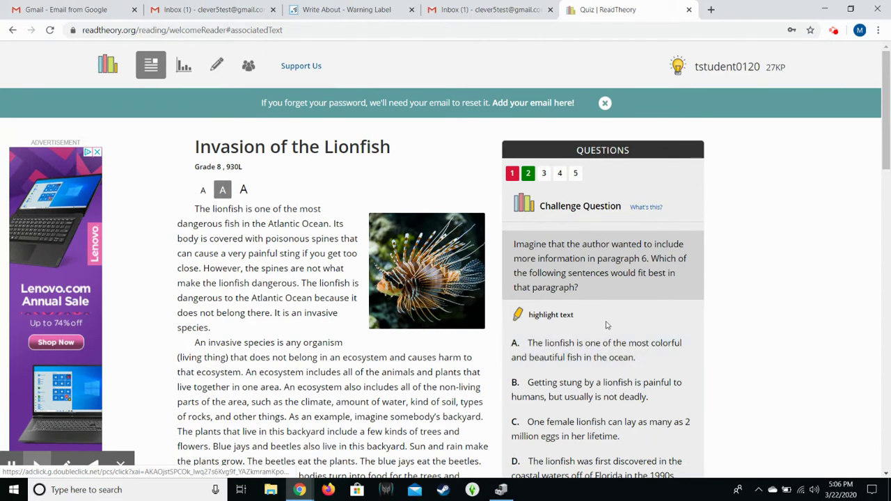
Highlight the passage text for the challenge question about paragraph 6 and compare it with the answer choices.
scroll(599, 319, "down", 2)
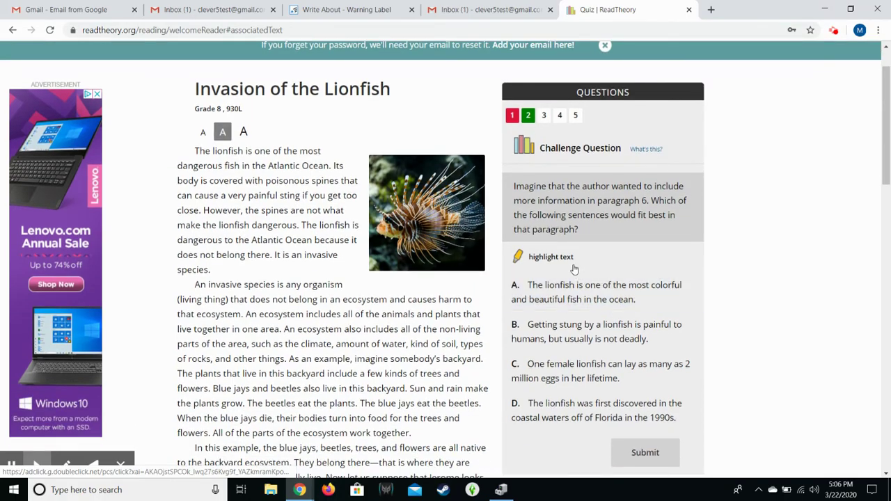
left_click(554, 256)
scroll(571, 264, "down", 1)
scroll(611, 274, "up", 4)
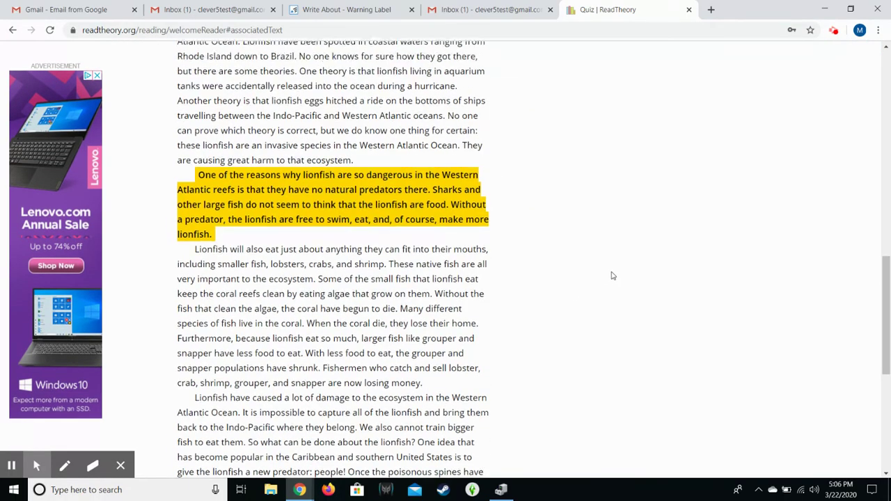
scroll(611, 276, "up", 6)
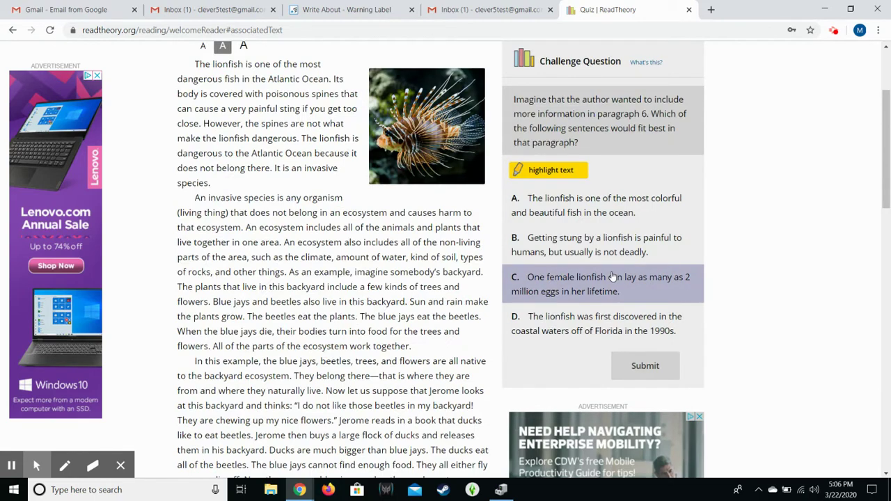
scroll(612, 276, "down", 6)
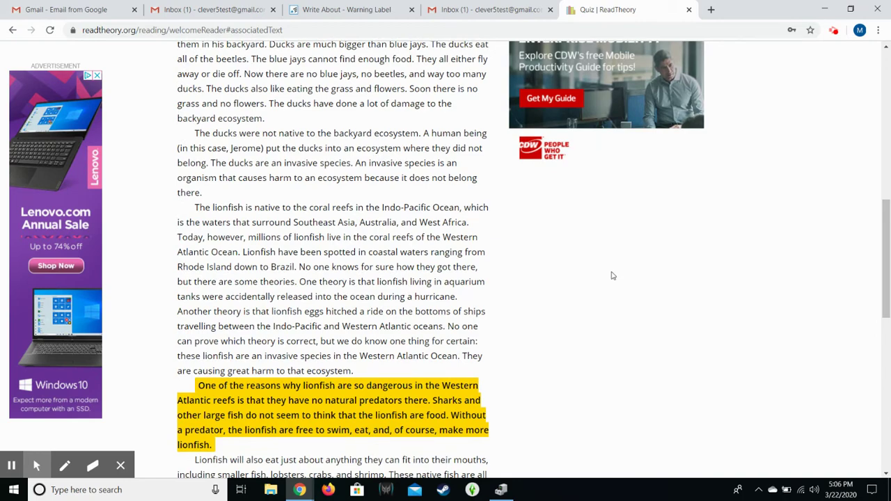
scroll(611, 277, "up", 6)
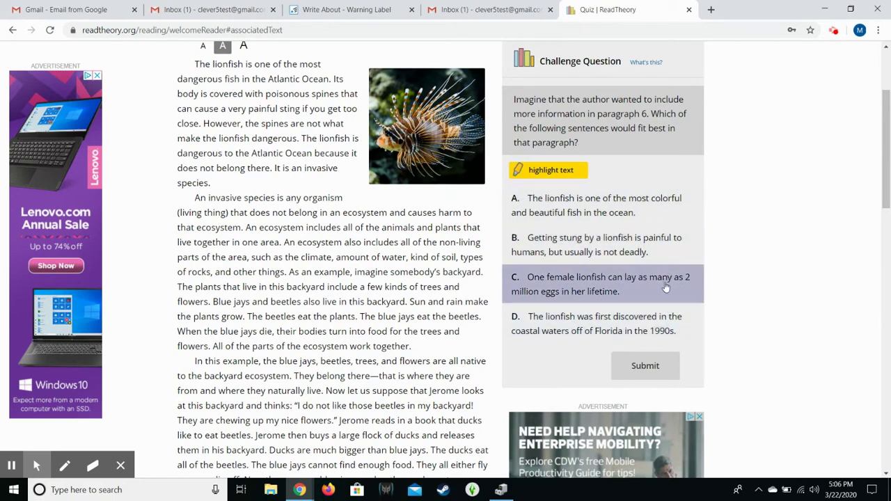
Submit option B, about a lionfish sting being painful but usually not deadly, and continue past its explanation to the fourth question.
left_click(667, 245)
left_click(667, 369)
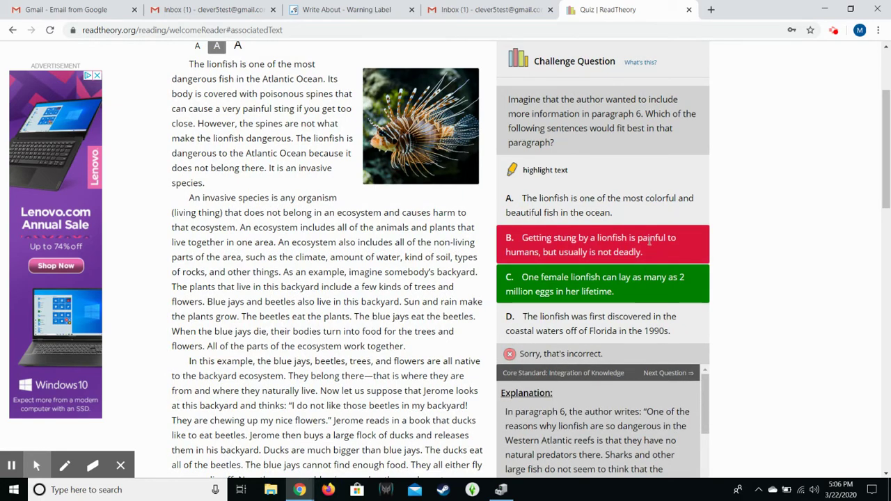
scroll(632, 242, "down", 3)
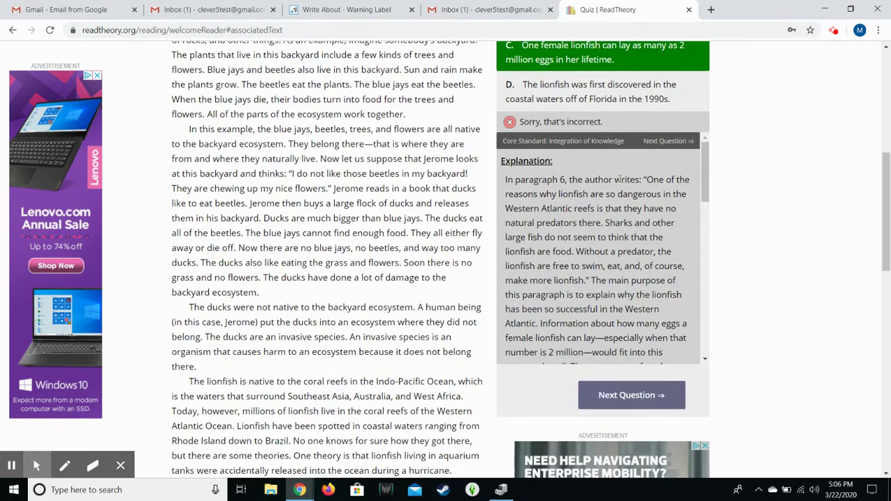
scroll(618, 179, "down", 1)
left_click(630, 379)
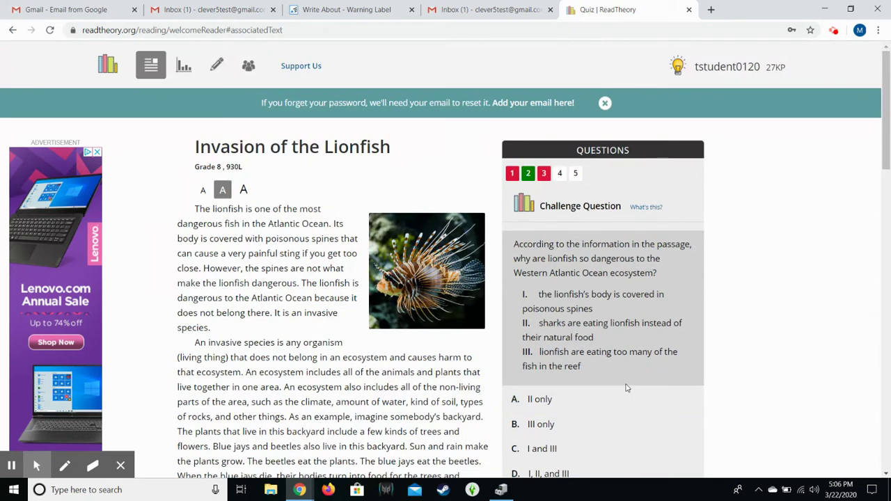
Submit "III only" for the challenge question on why lionfish endanger the ecosystem, and continue to the last question.
scroll(621, 365, "down", 2)
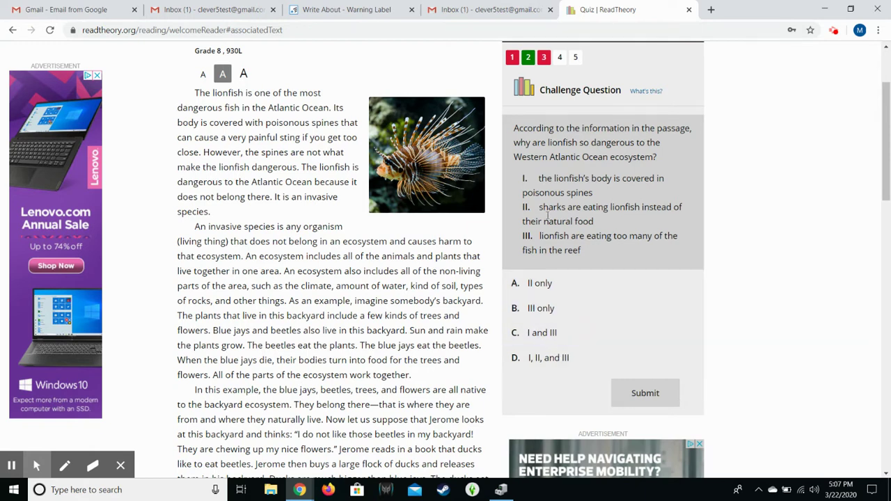
left_click(581, 312)
left_click(646, 392)
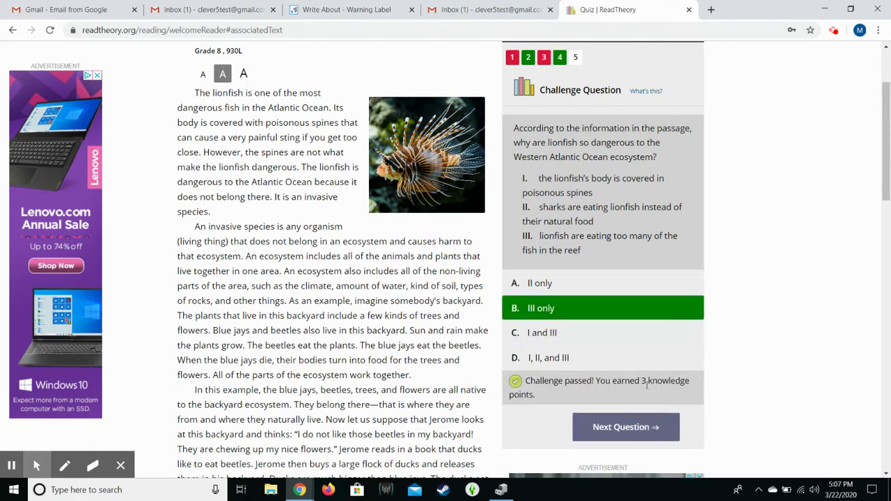
scroll(645, 376, "down", 1)
left_click(651, 371)
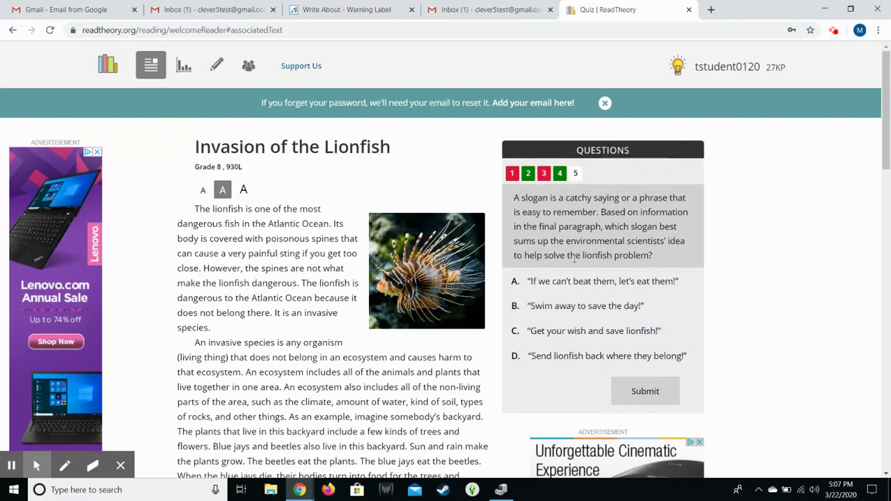
Submit "Get your wish and save lionfish!" as the slogan answer and look through the explanation.
left_click(601, 332)
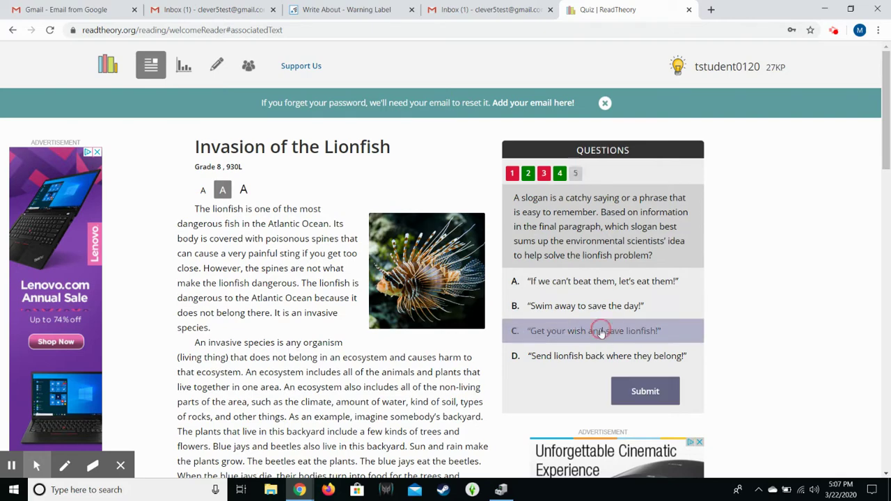
left_click(645, 392)
scroll(635, 374, "down", 6)
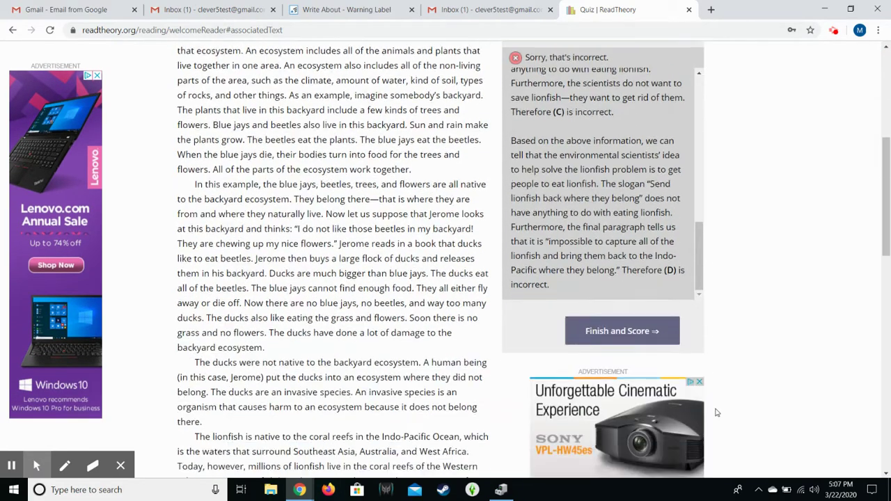
Finish and score the lionfish quiz, check the results page, and continue to the next quiz.
scroll(717, 413, "down", 1)
left_click(652, 305)
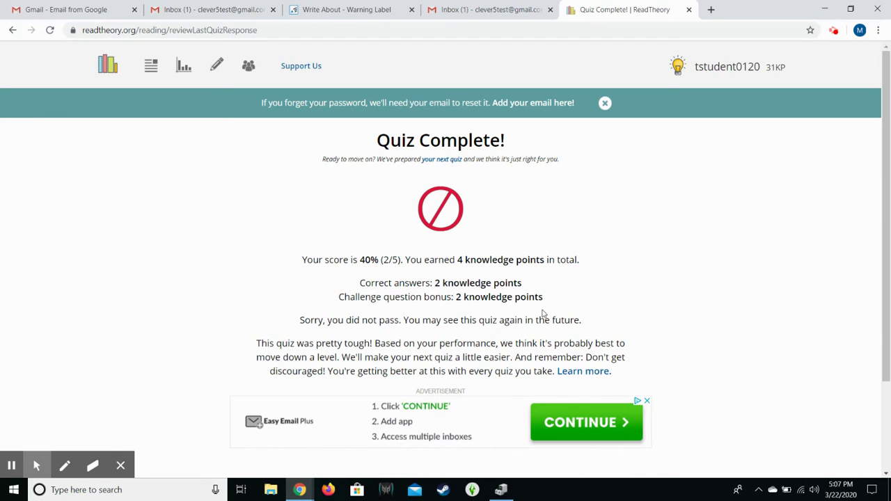
scroll(543, 315, "down", 2)
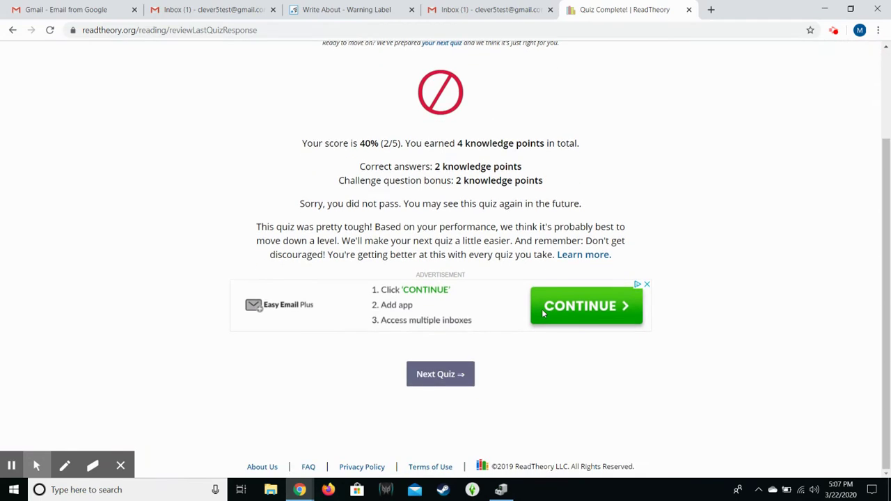
left_click(451, 382)
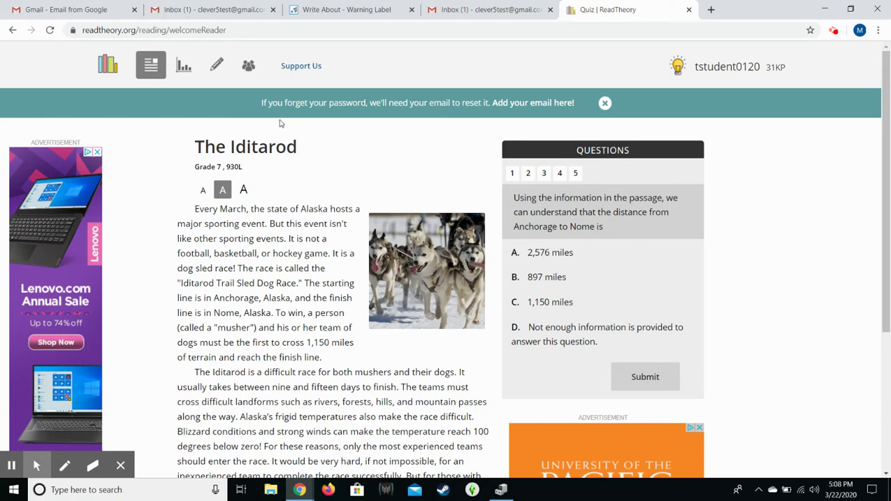
Open the student progress report and review its statistics, grade and Lexile level graphs, standards mastery and latest quiz history.
left_click(184, 69)
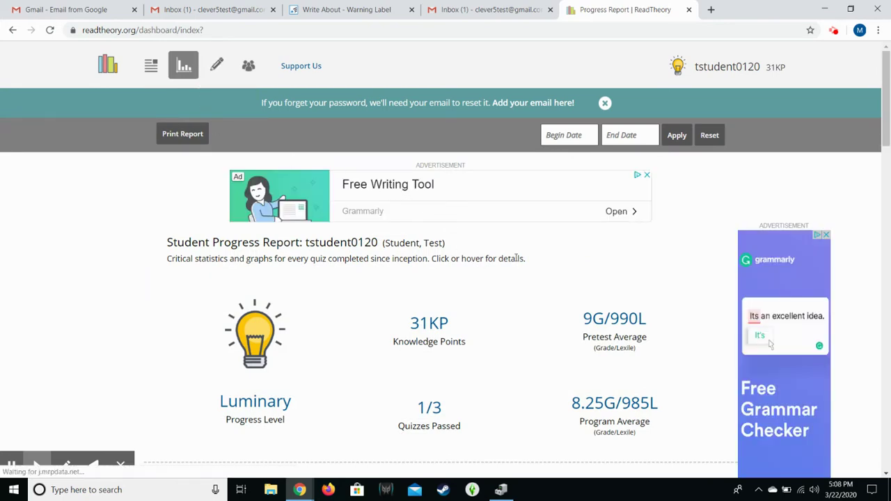
scroll(516, 258, "down", 3)
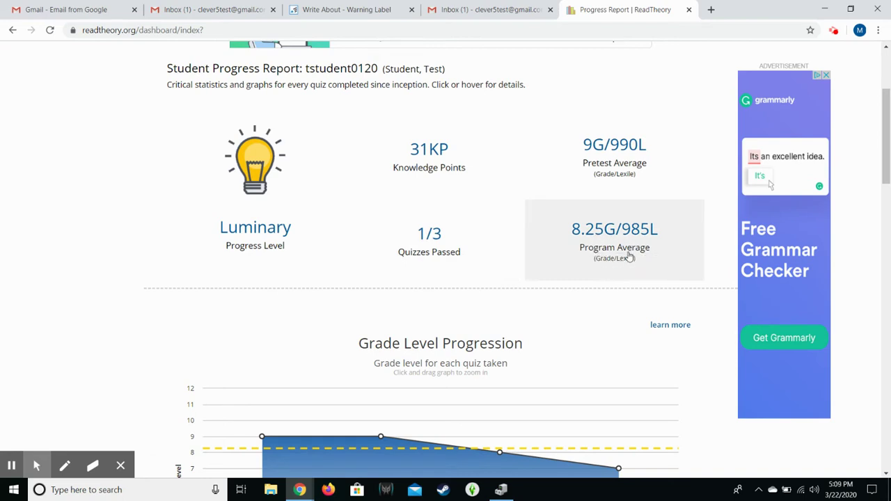
scroll(629, 257, "down", 7)
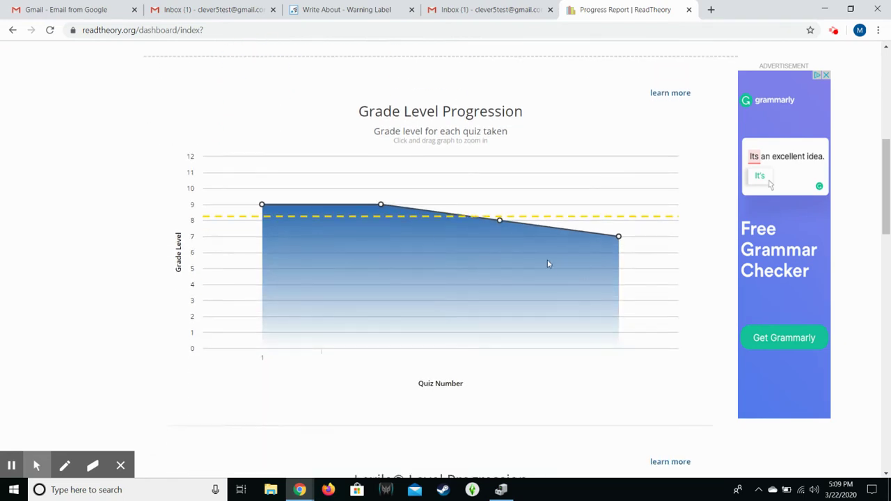
scroll(542, 252, "down", 6)
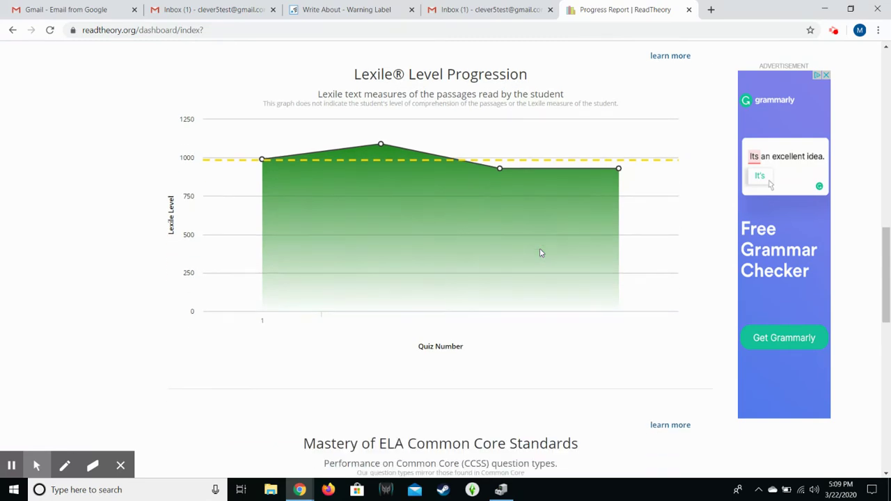
scroll(541, 252, "down", 5)
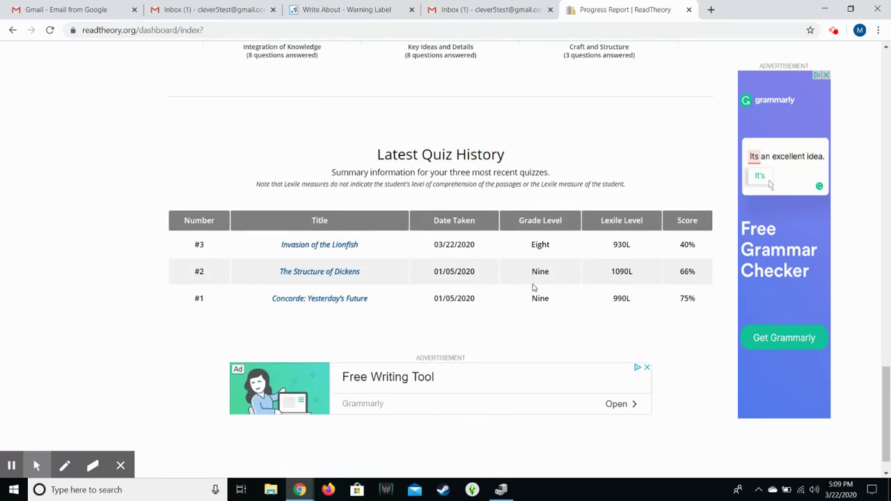
scroll(556, 270, "up", 3)
scroll(555, 270, "up", 10)
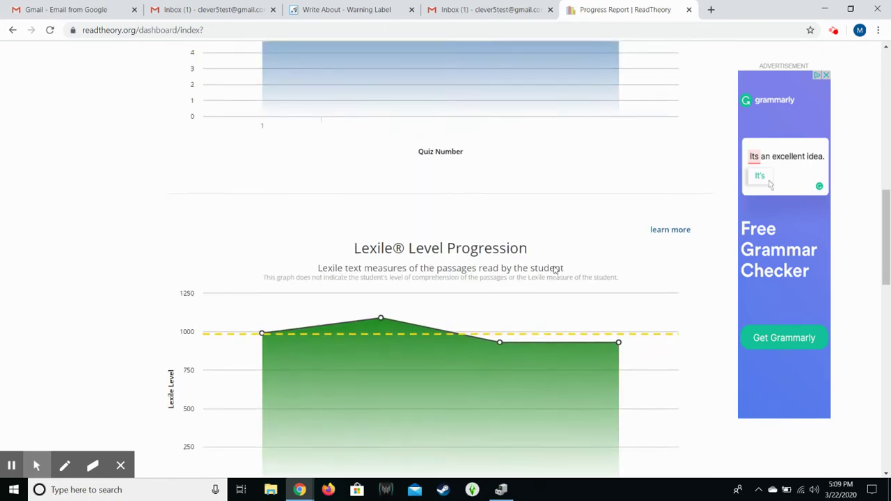
scroll(551, 272, "up", 3)
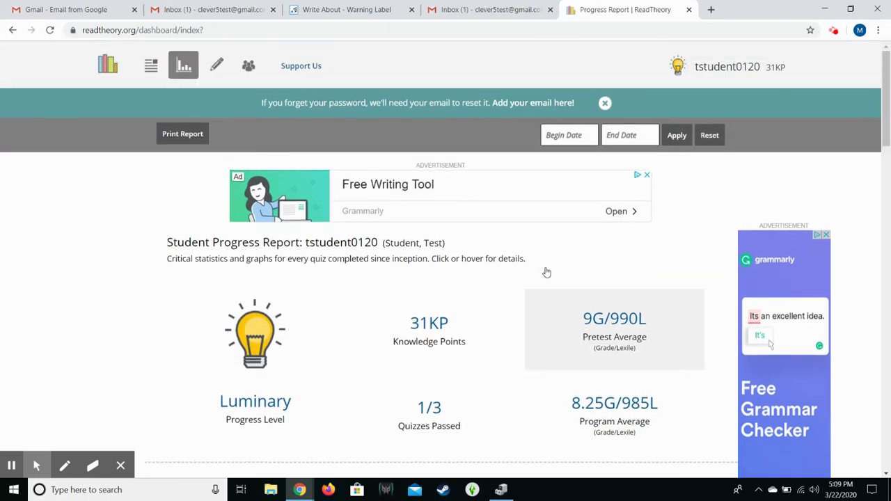
Filter the progress report to the date range 03-22-2020 through 03-28-2020.
left_click(572, 138)
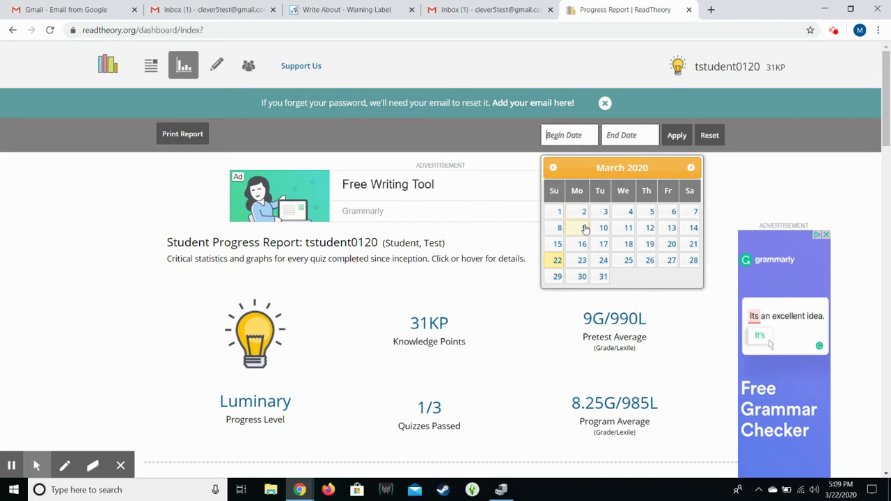
left_click(558, 260)
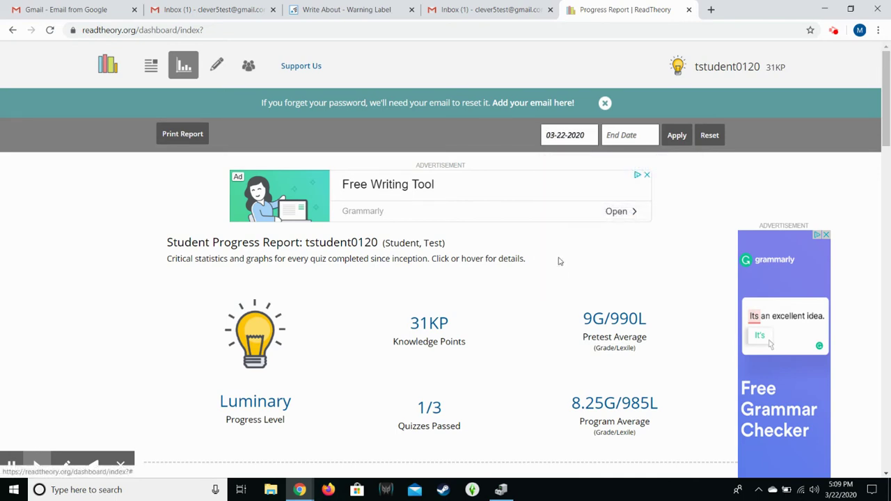
left_click(622, 143)
left_click(754, 260)
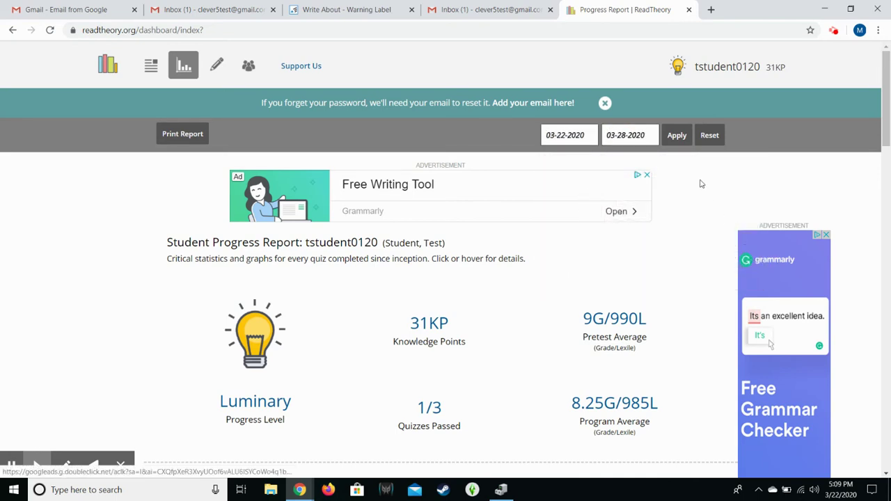
left_click(672, 137)
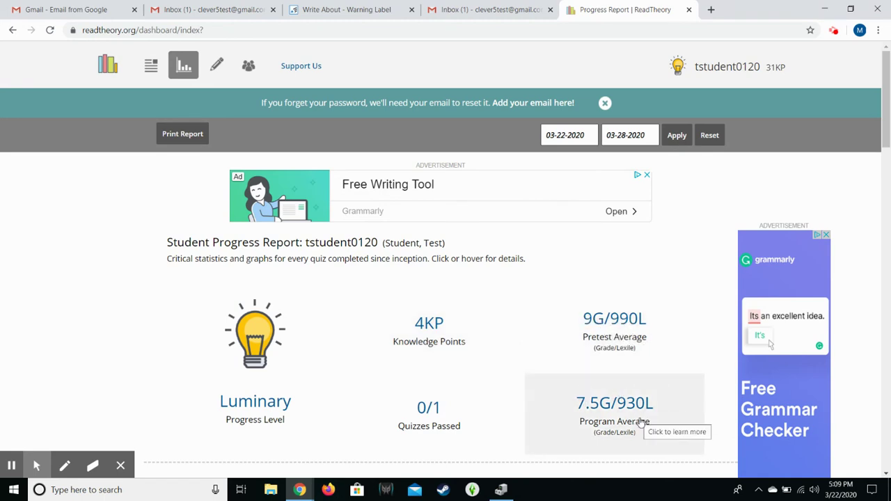
Review the date-filtered report's grade level graph, standards mastery chart and quiz history.
scroll(639, 422, "down", 4)
scroll(558, 376, "down", 2)
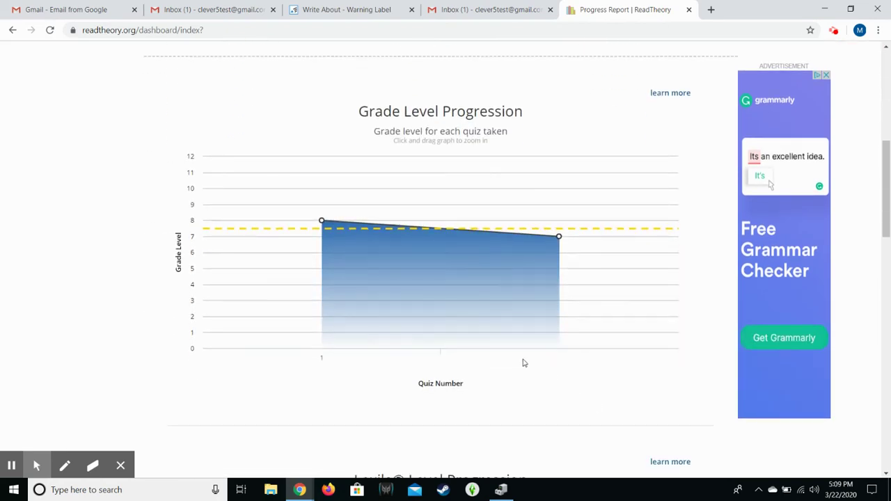
scroll(553, 336, "down", 4)
scroll(550, 322, "down", 8)
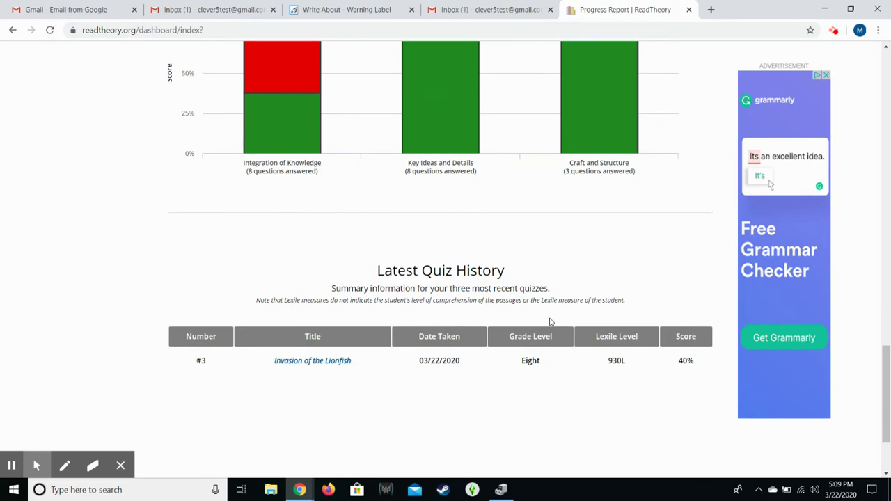
scroll(521, 338, "up", 4)
scroll(521, 339, "up", 12)
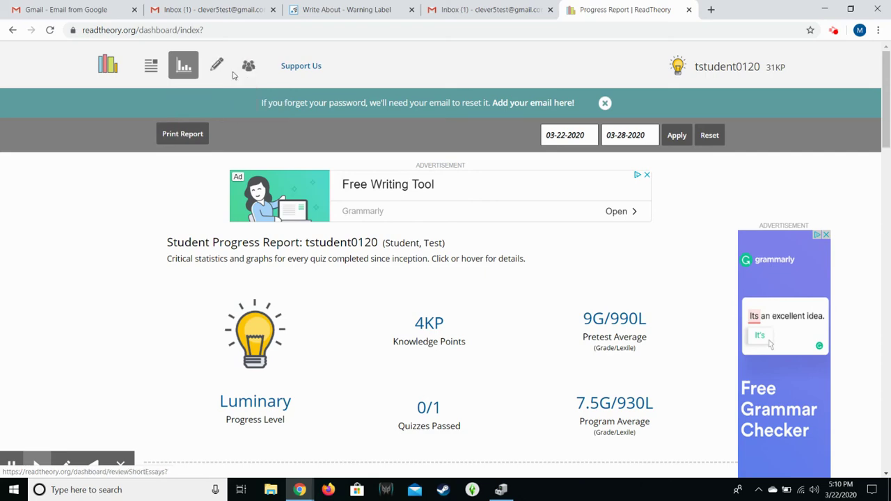
Return to the quiz page and look over the passage "The Iditarod" and its first question.
left_click(155, 71)
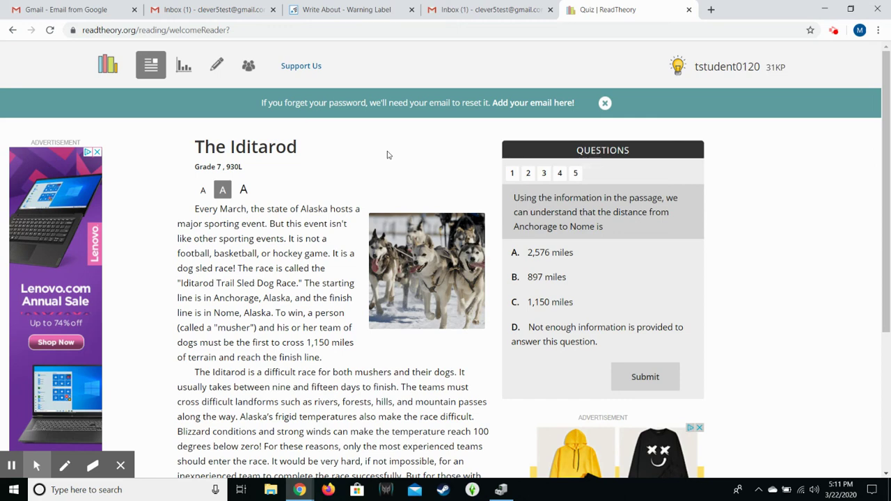
scroll(389, 154, "down", 3)
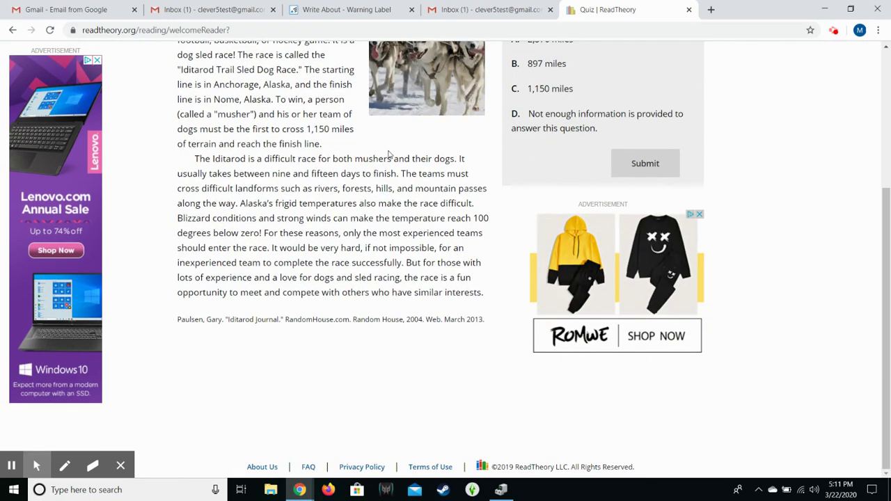
scroll(389, 154, "up", 3)
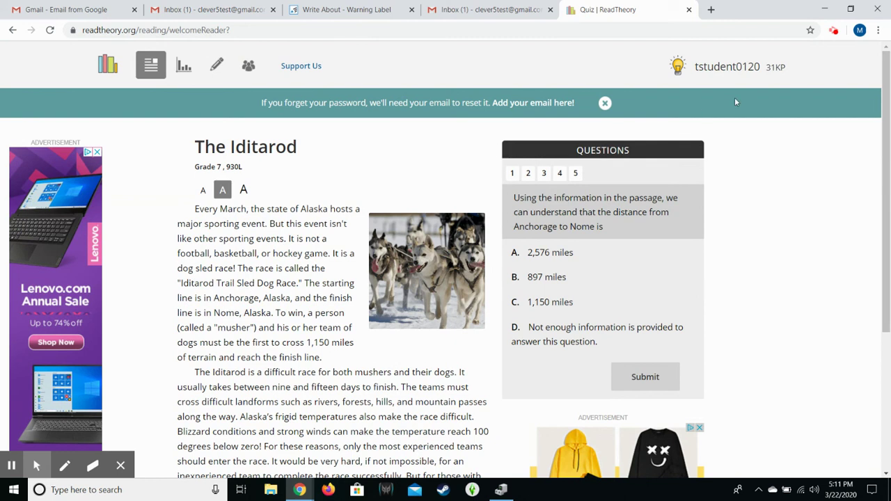
Open the student account menu that contains the logout option.
left_click(728, 67)
left_click(835, 33)
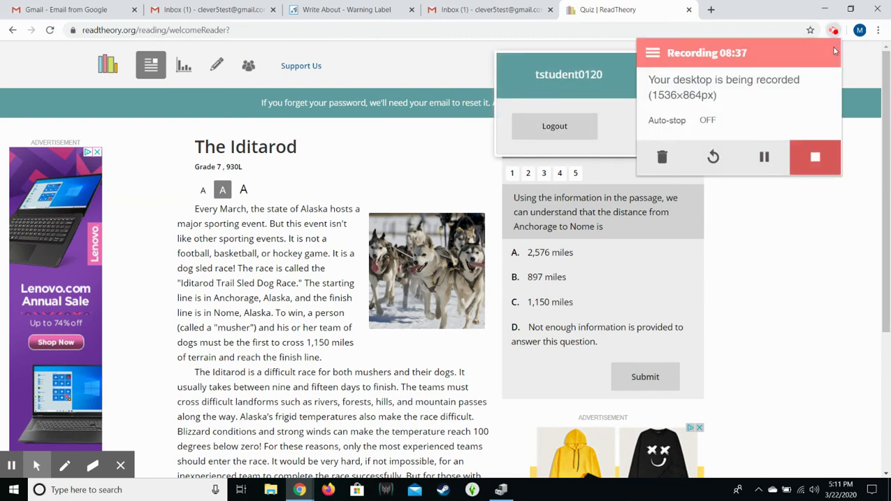